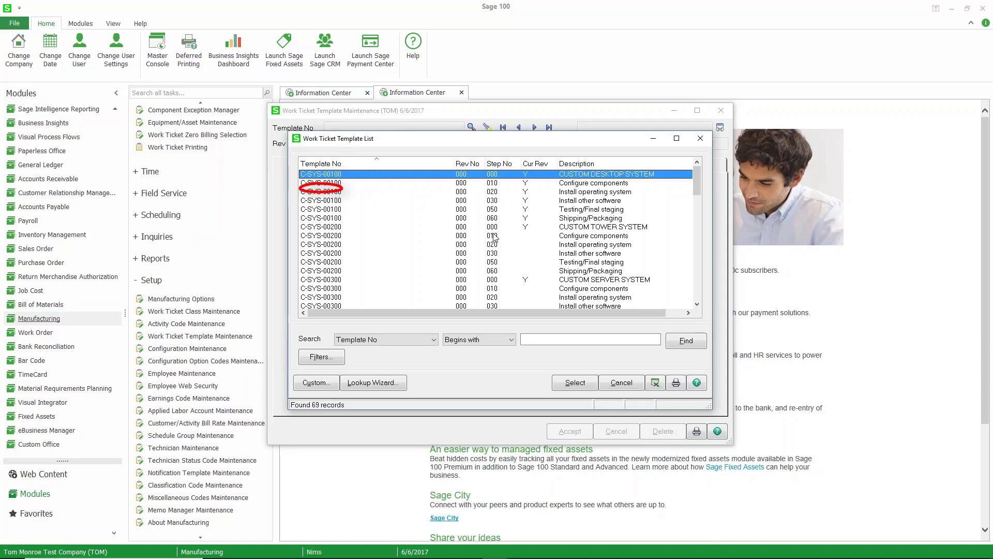
Step: Open step 010 of work ticket template C-SYS-00100 and review its required parts and budgeted hours
{"action": "left_click", "coordinate": [491, 184]}
{"action": "double_click", "coordinate": [491, 184]}
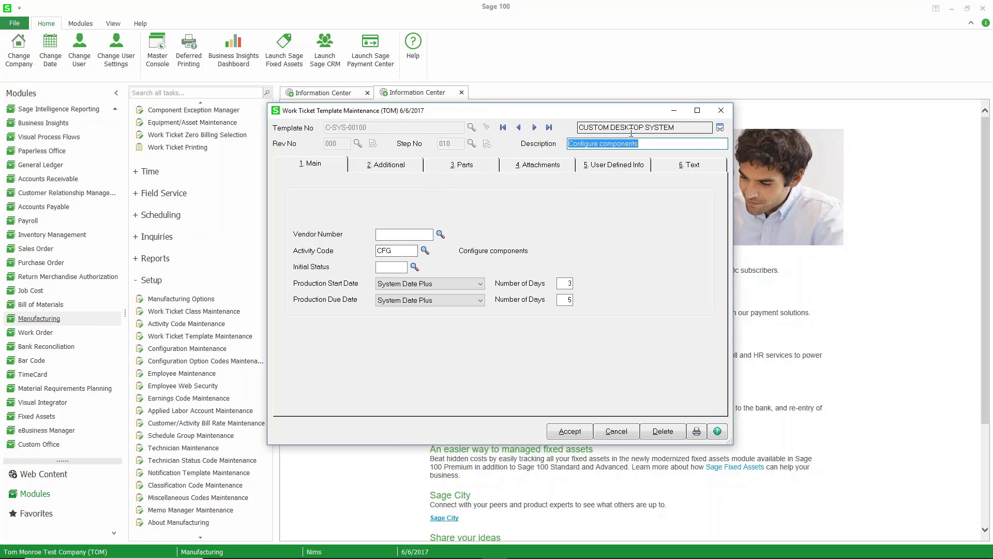
{"action": "left_click", "coordinate": [462, 166]}
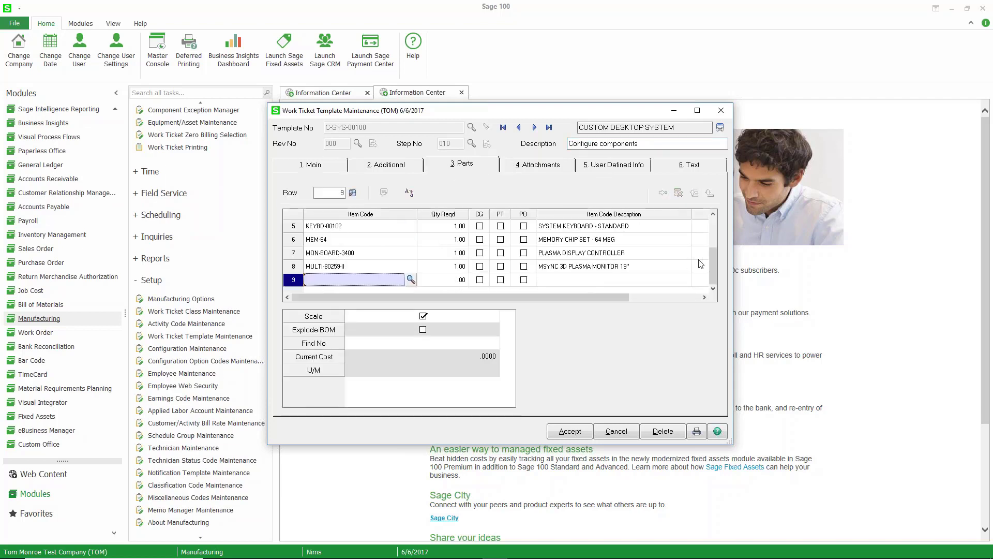
{"action": "left_click_drag", "start_coordinate": [716, 266], "coordinate": [718, 224]}
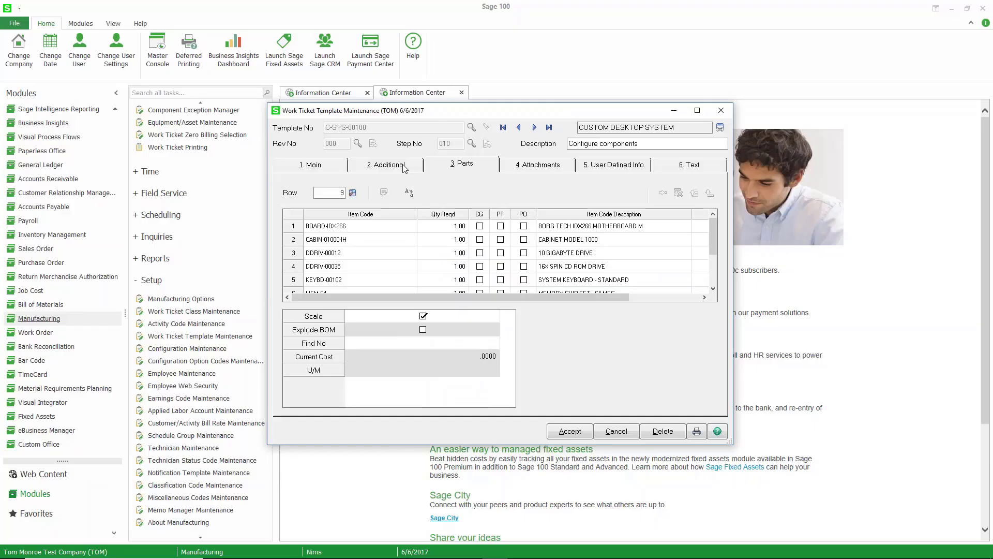
{"action": "key", "text": "alt+2"}
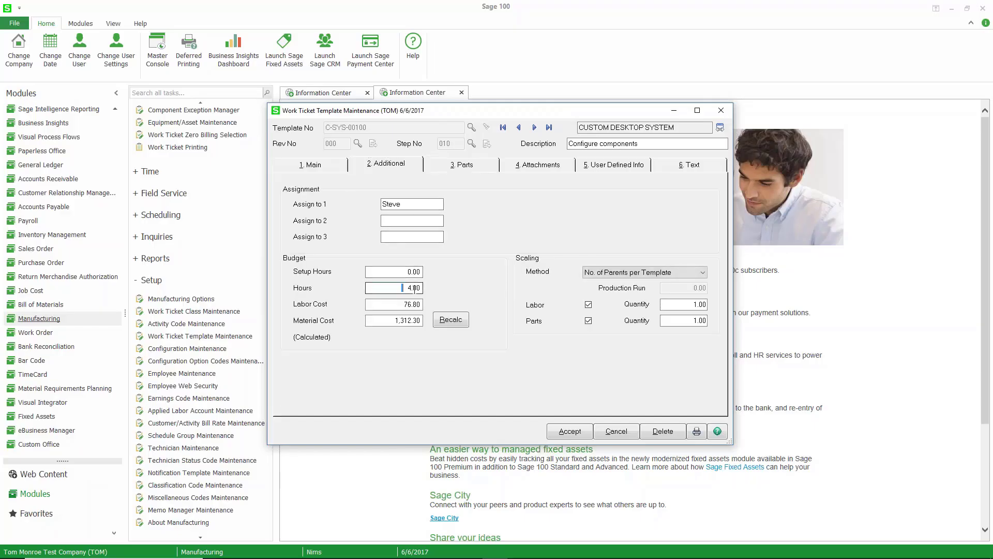
{"action": "key", "text": "Tab"}
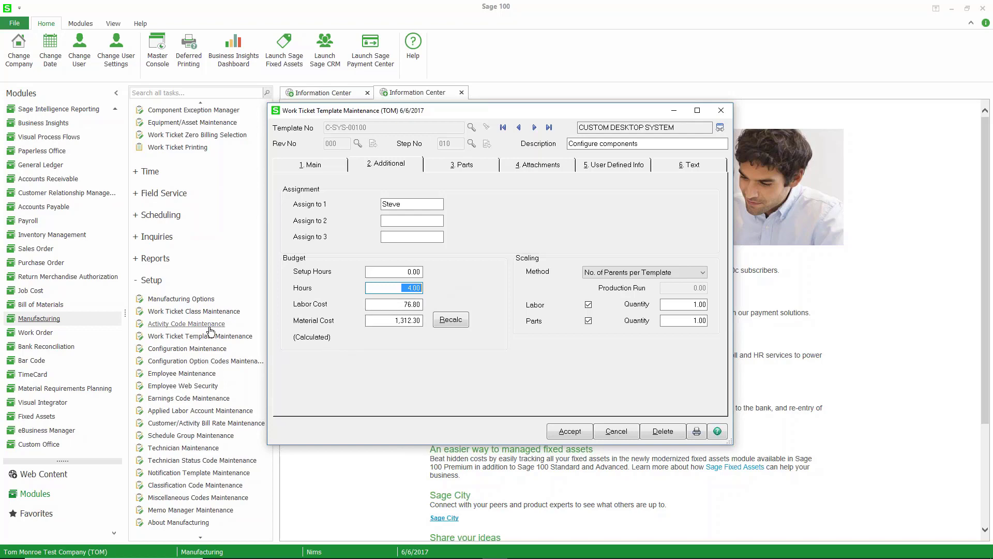
Step: Look up activity code CFG in Activity Code Maintenance and review its standard cost per hour and burden settings
{"action": "key", "text": "Escape"}
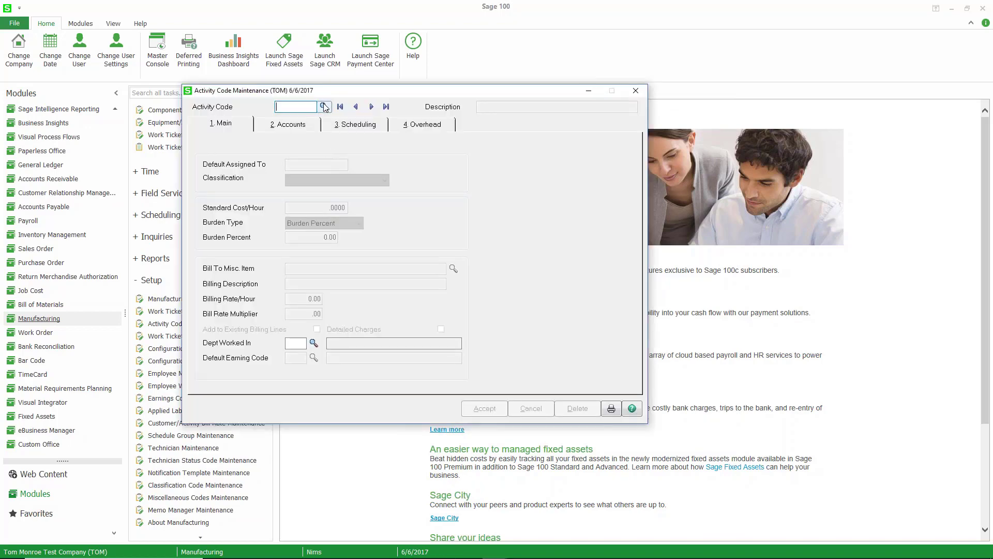
{"action": "key", "text": "F2"}
{"action": "left_click", "coordinate": [326, 195]}
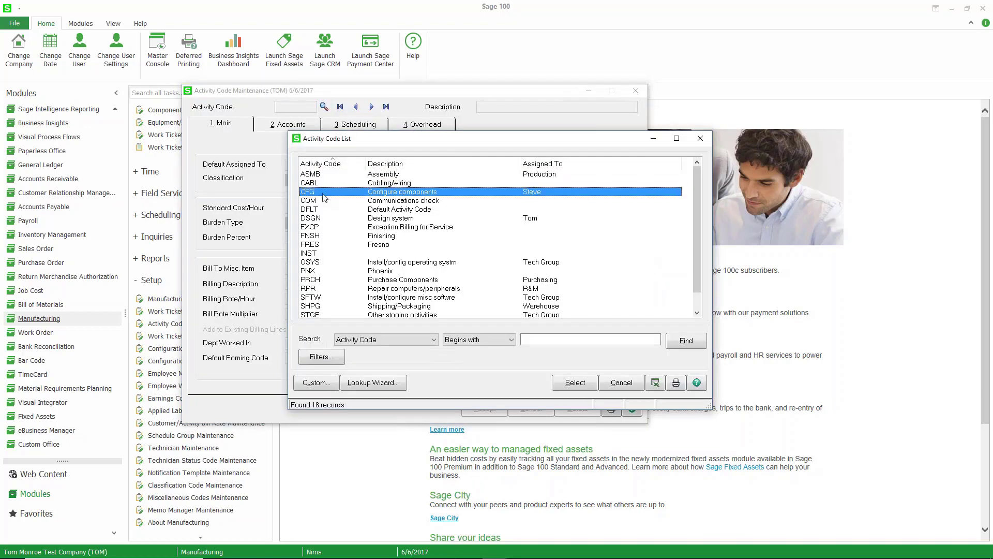
{"action": "double_click", "coordinate": [325, 193]}
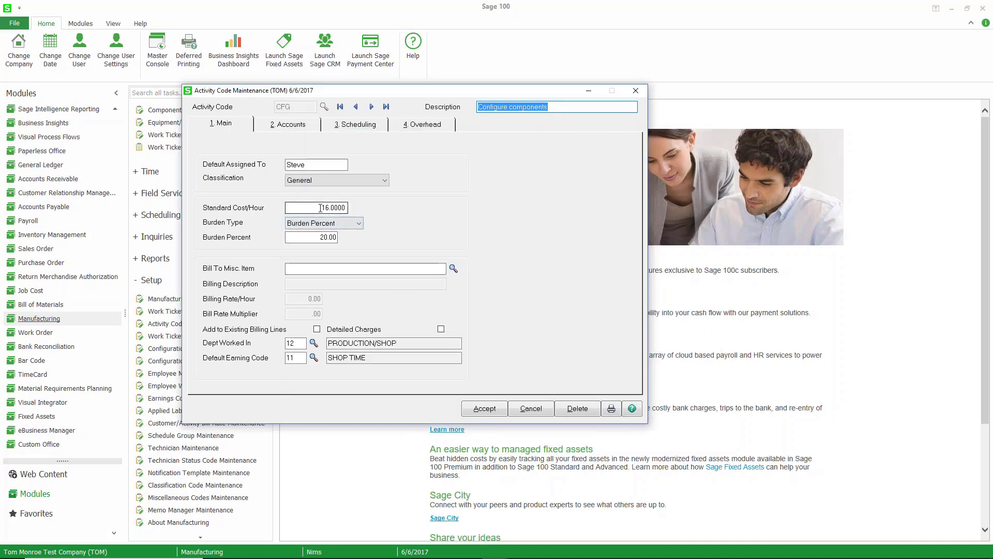
{"action": "left_click_drag", "start_coordinate": [318, 209], "coordinate": [400, 224]}
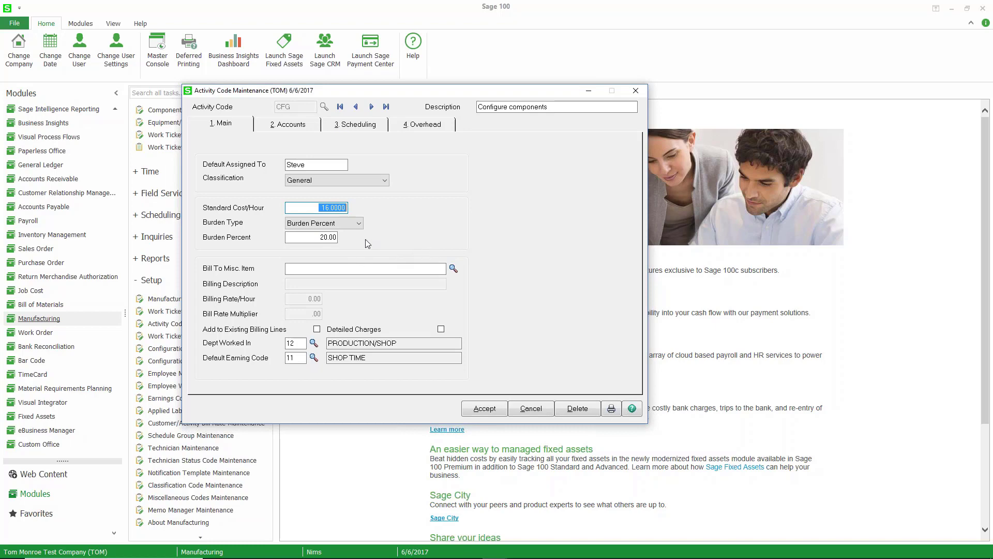
{"action": "left_click", "coordinate": [495, 409]}
{"action": "left_click", "coordinate": [636, 92]}
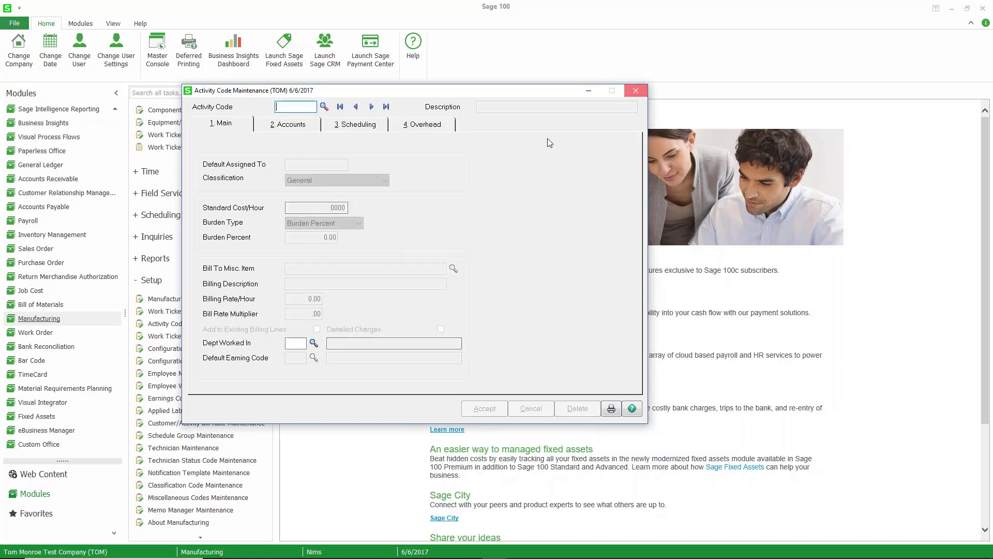
Step: Return to the C-SYS-00100 work ticket template and examine step 010's material cost and parts list
{"action": "left_click", "coordinate": [491, 551]}
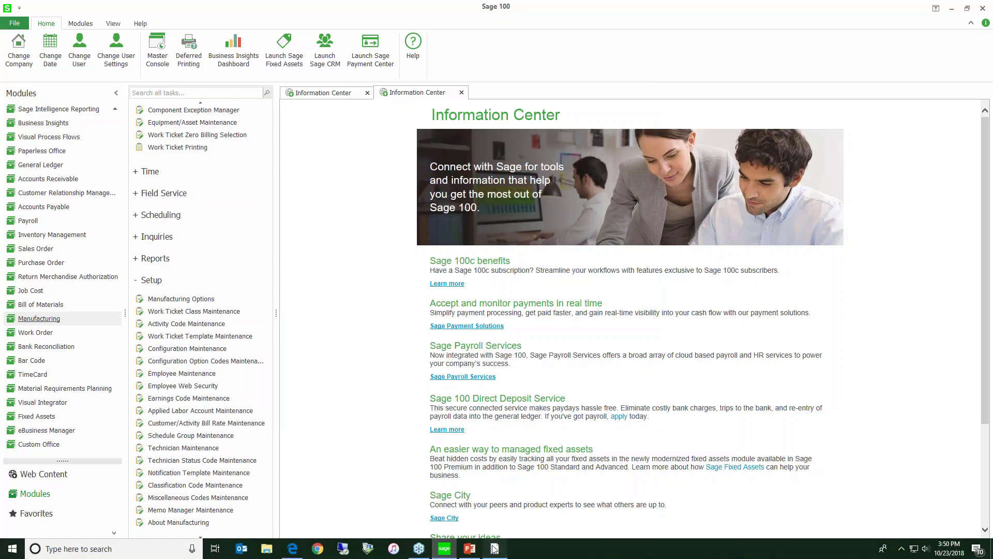
{"action": "left_click", "coordinate": [398, 320]}
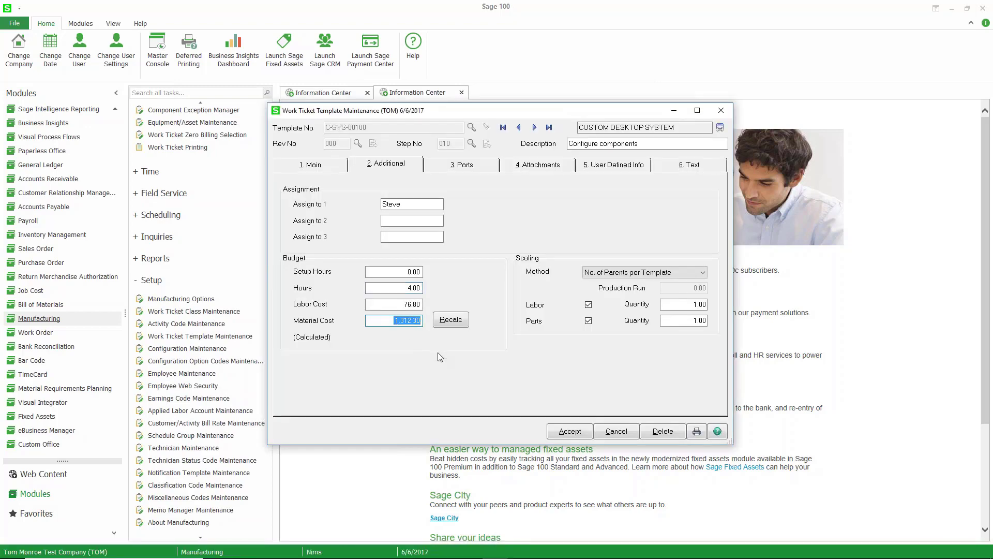
{"action": "left_click", "coordinate": [481, 165]}
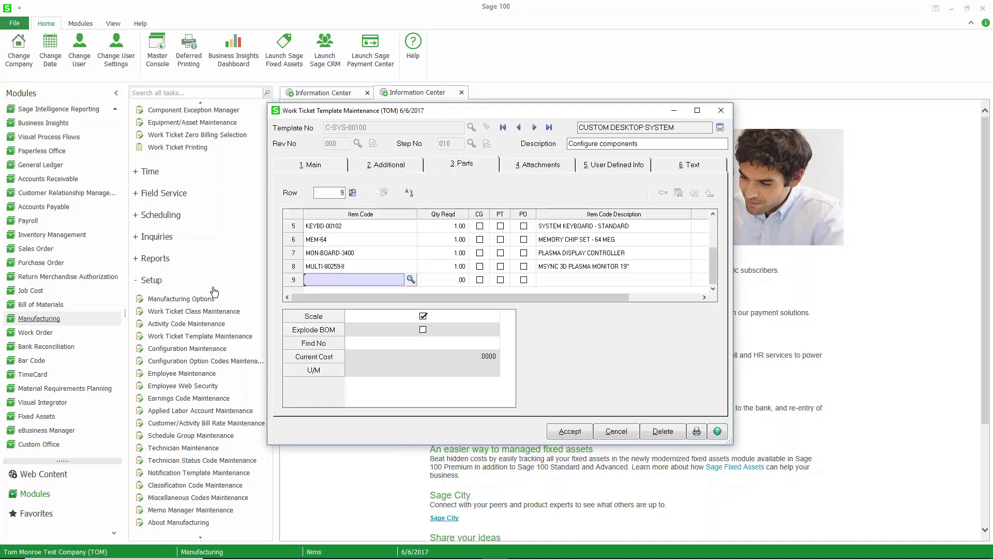
Step: Open Manufacturing Options and review the choices for the default parts cost, leaving the setting as it is
{"action": "left_click", "coordinate": [197, 304]}
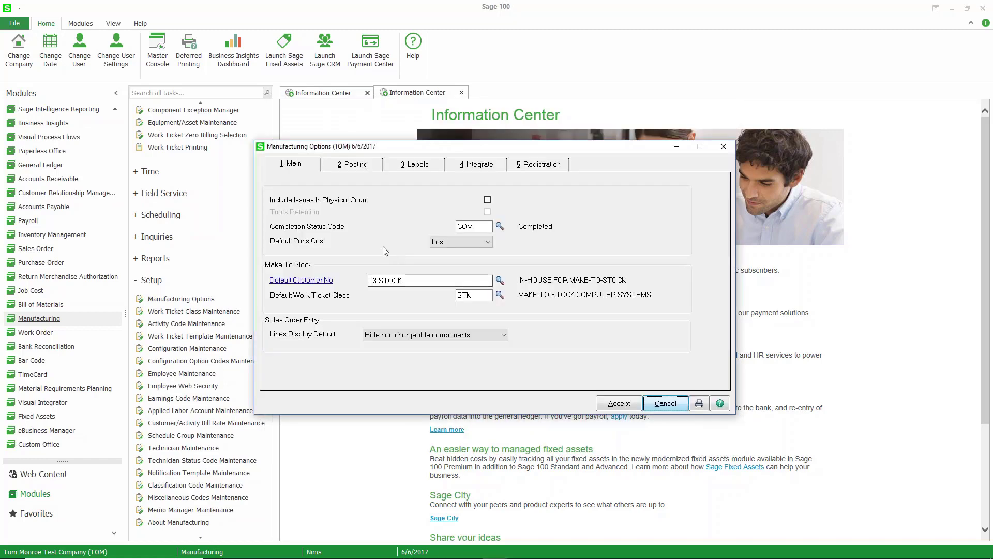
{"action": "left_click", "coordinate": [442, 244]}
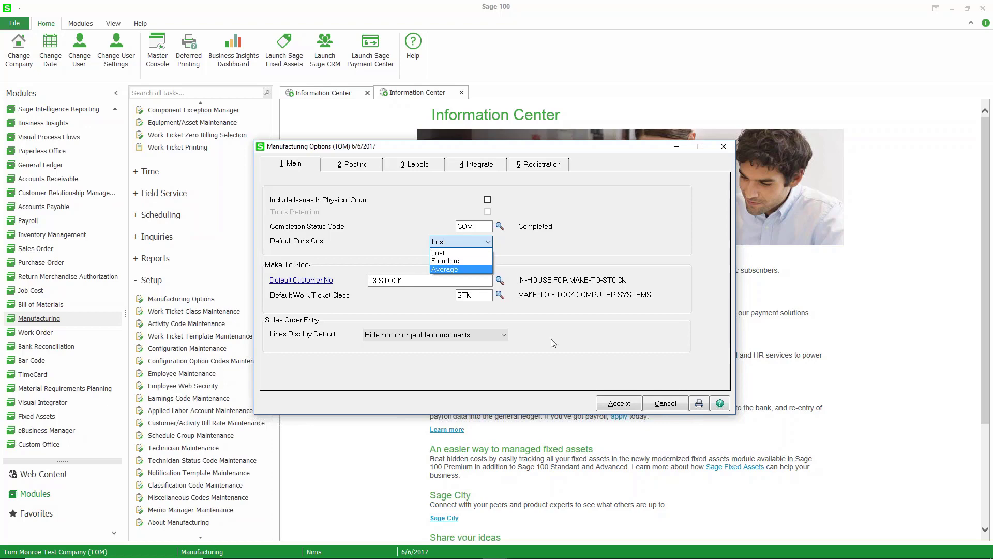
{"action": "left_click", "coordinate": [603, 401]}
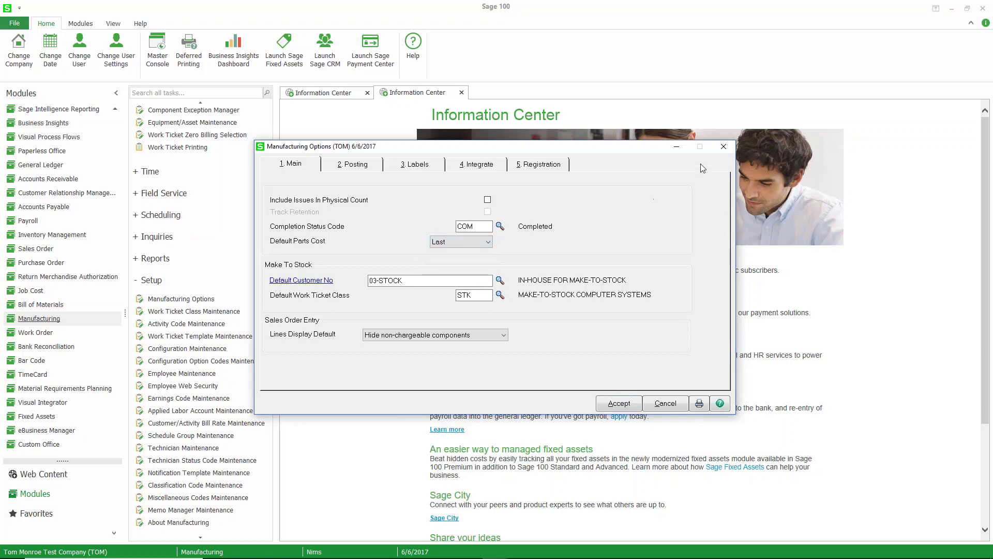
{"action": "left_click", "coordinate": [723, 148]}
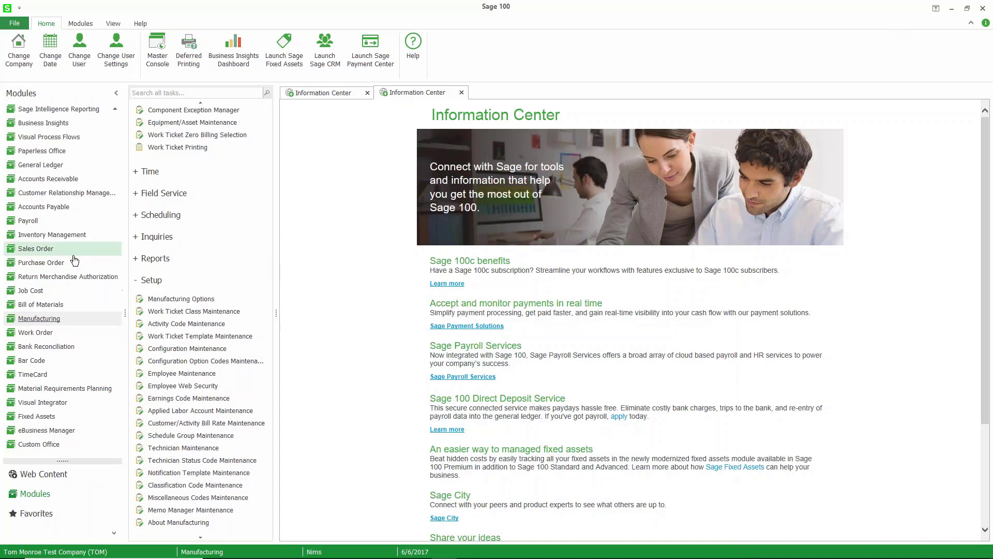
Step: Go to the Sales Order module with accounting date 6/6/2017 and open Sales Order Entry
{"action": "left_click", "coordinate": [120, 246]}
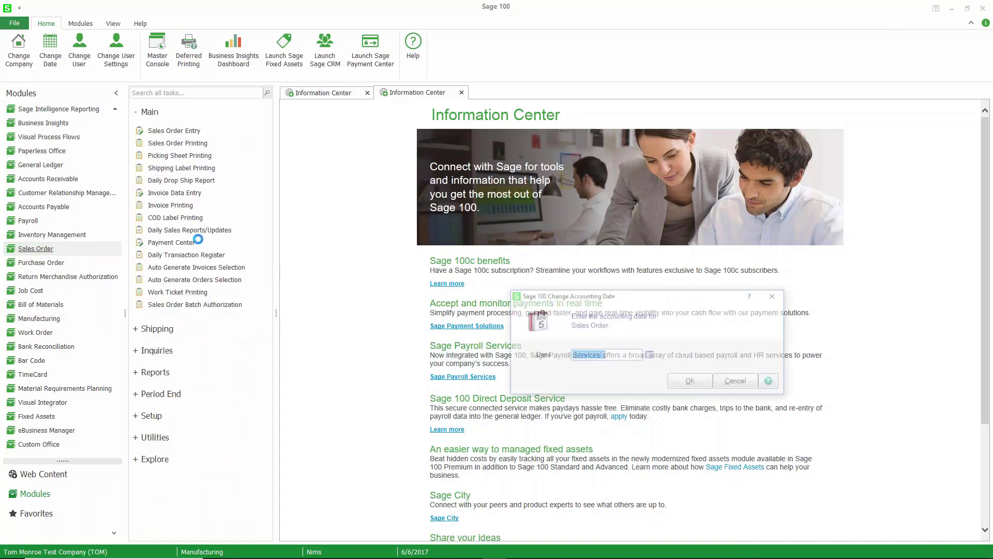
{"action": "type", "text": "10/23/2018"}
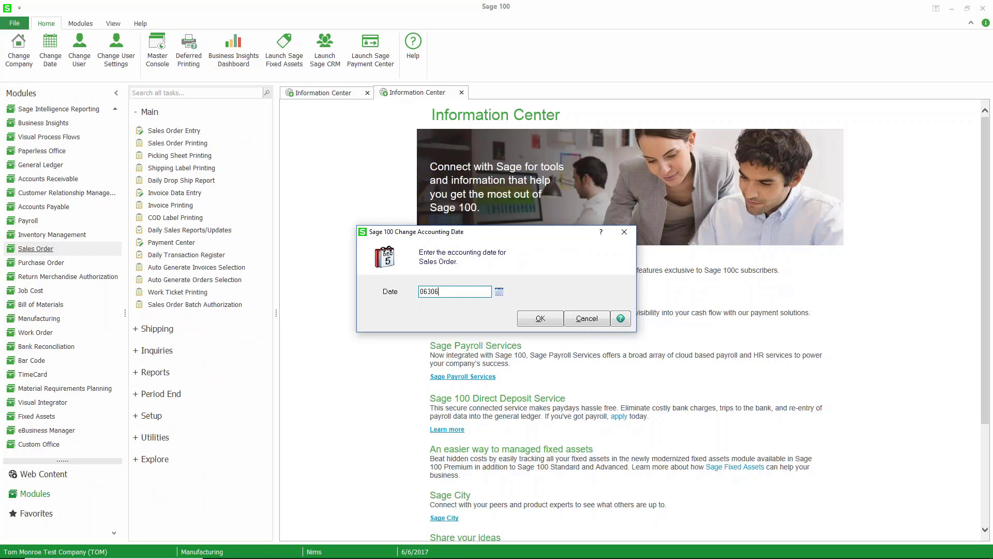
{"action": "key", "text": "Tab"}
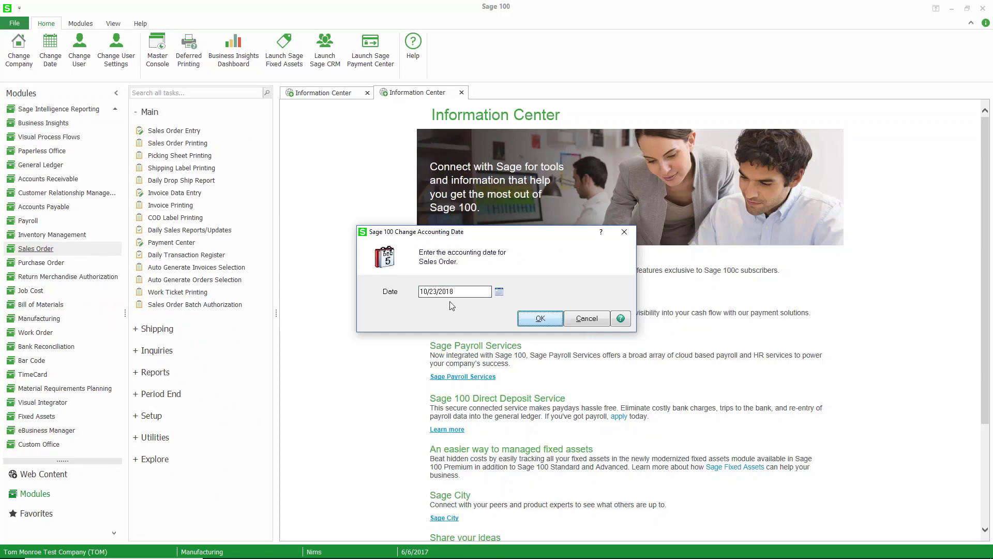
{"action": "key", "text": "shift+Tab"}
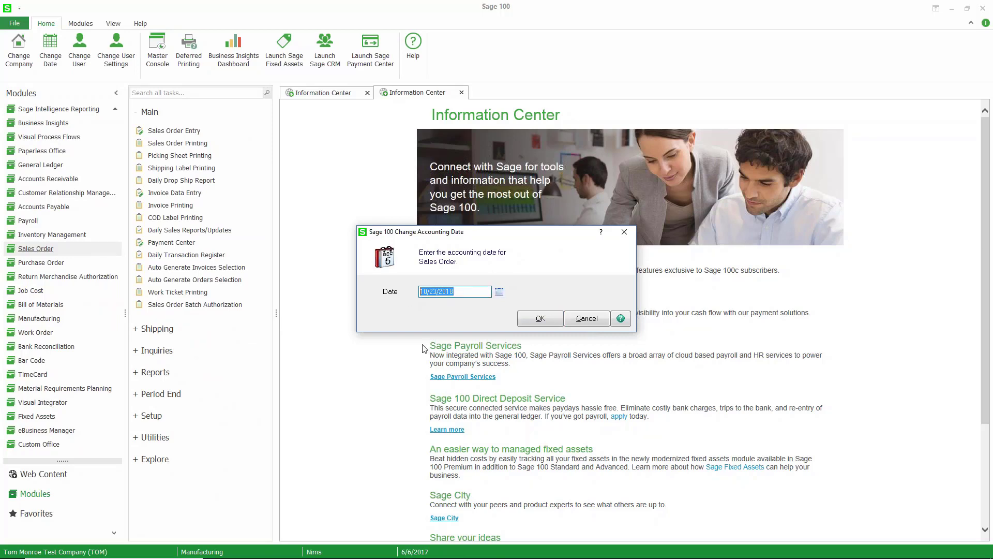
{"action": "type", "text": "060617"}
{"action": "key", "text": "Tab"}
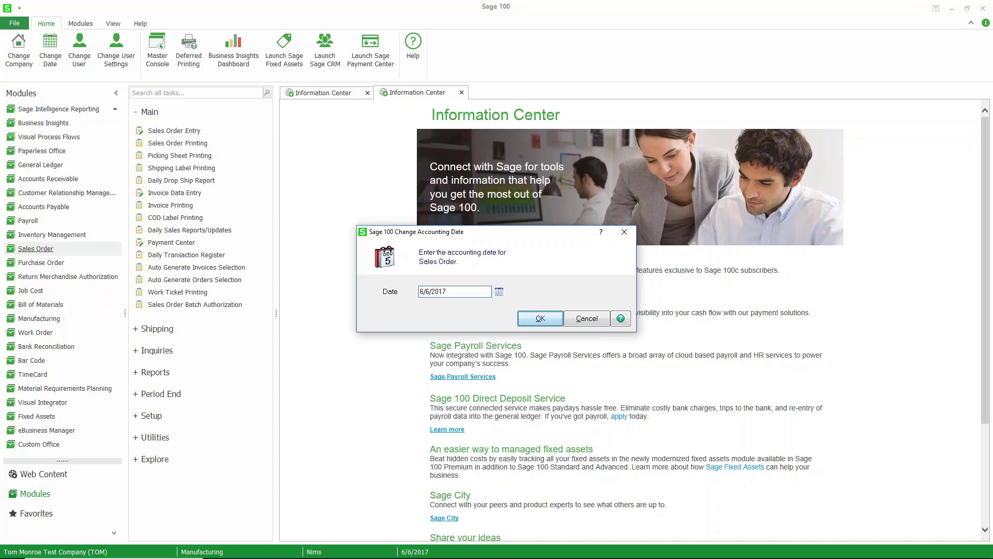
{"action": "left_click", "coordinate": [537, 320]}
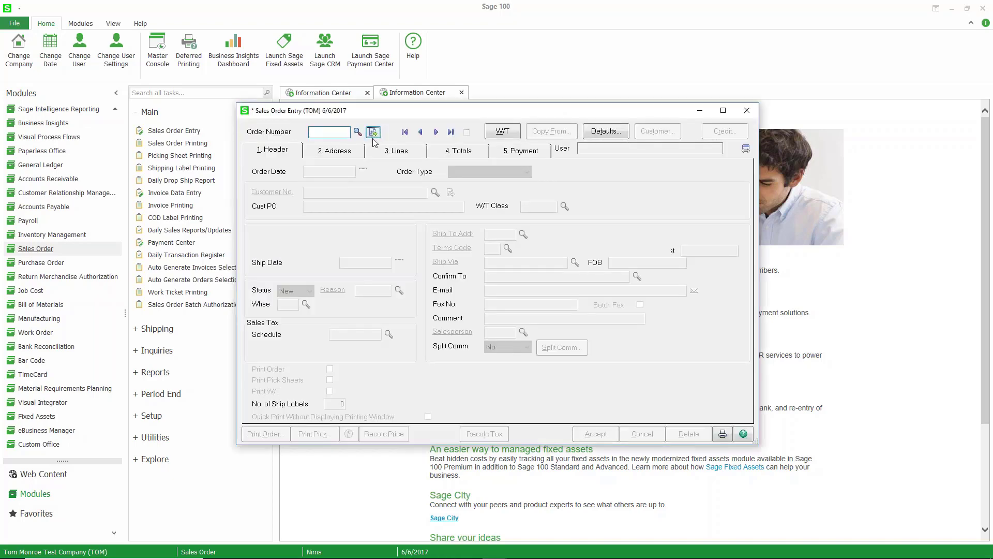
Step: Start a new sales order for Accounting System Associates with work ticket class CST
{"action": "left_click", "coordinate": [435, 192]}
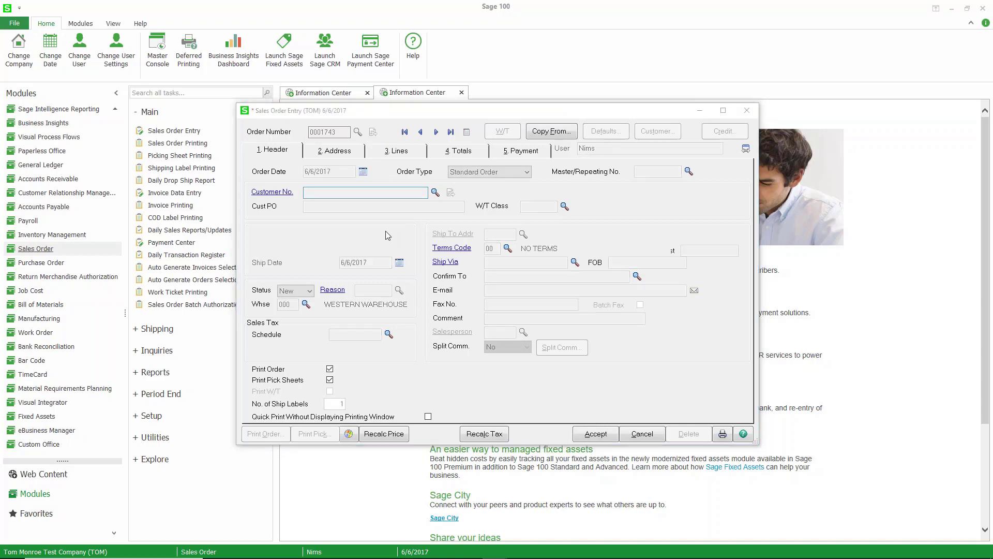
{"action": "double_click", "coordinate": [383, 174]}
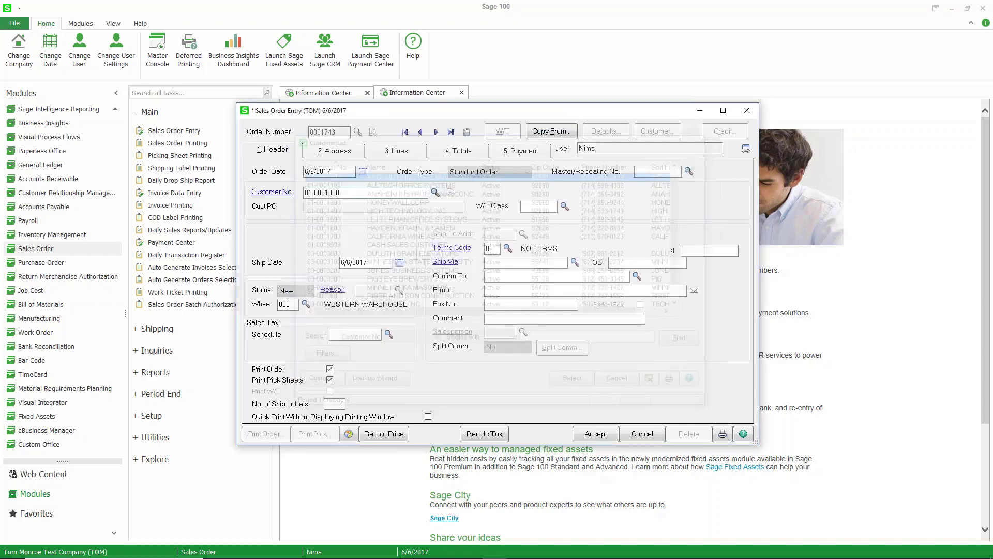
{"action": "left_click", "coordinate": [565, 207]}
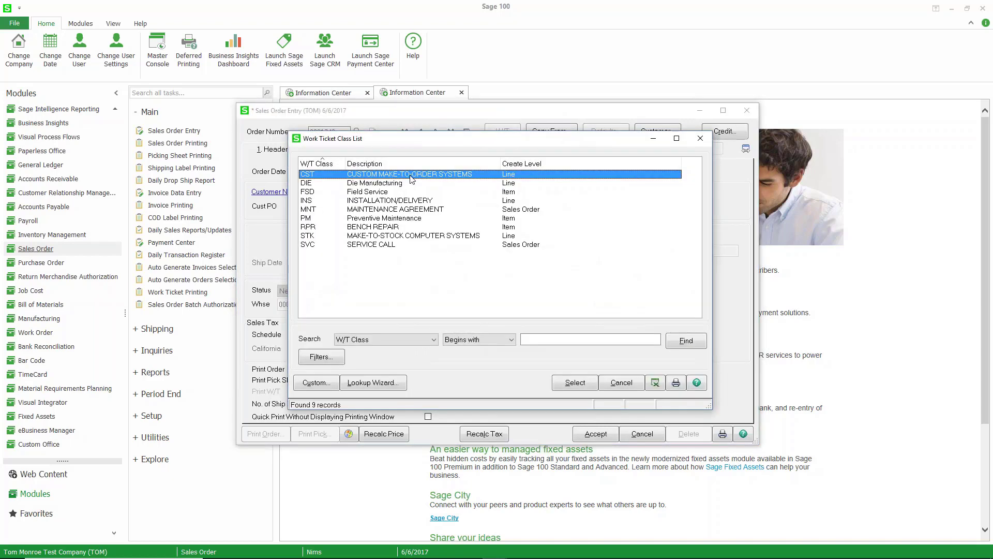
{"action": "double_click", "coordinate": [411, 178]}
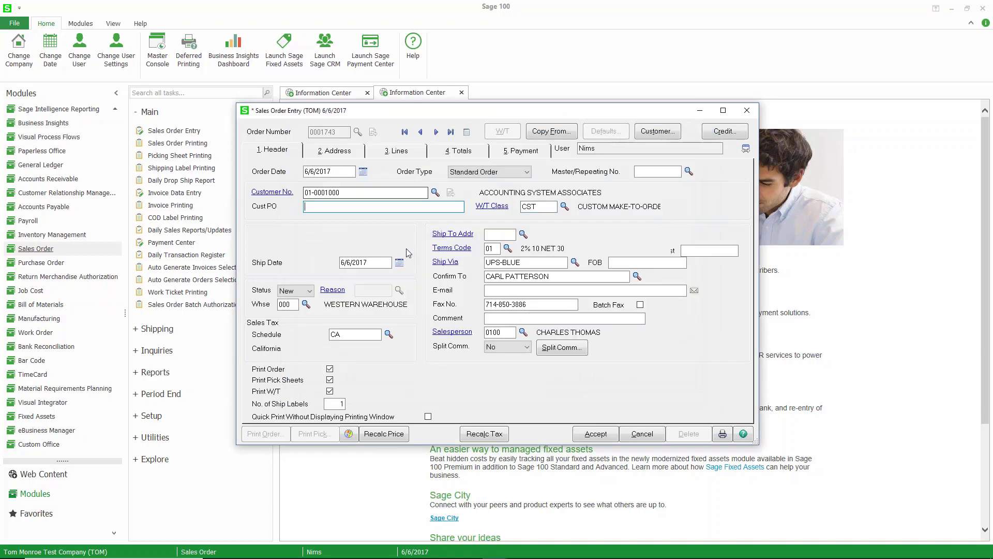
Step: Add item C-SYS-00100, the custom desktop system, as the first line of the sales order
{"action": "left_click", "coordinate": [407, 152]}
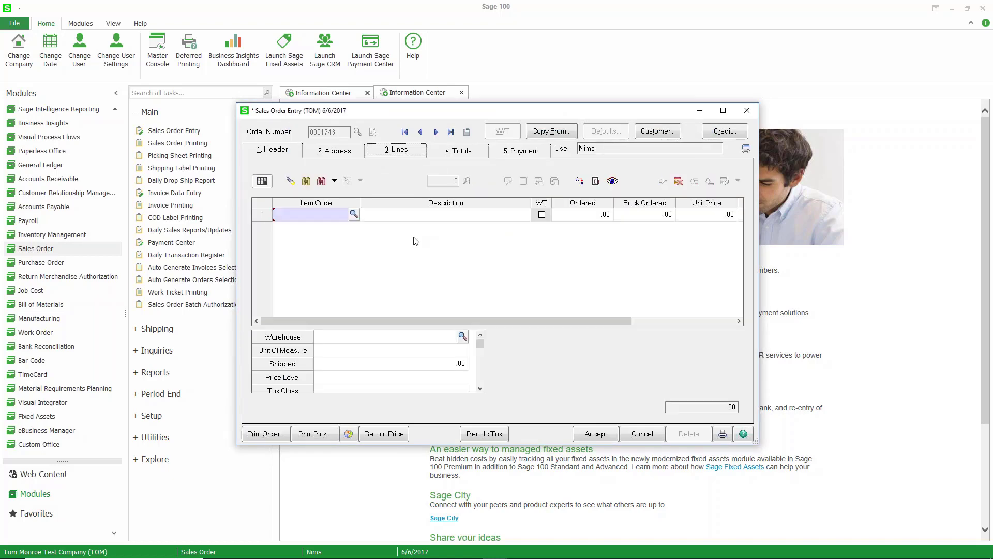
{"action": "left_click", "coordinate": [354, 214]}
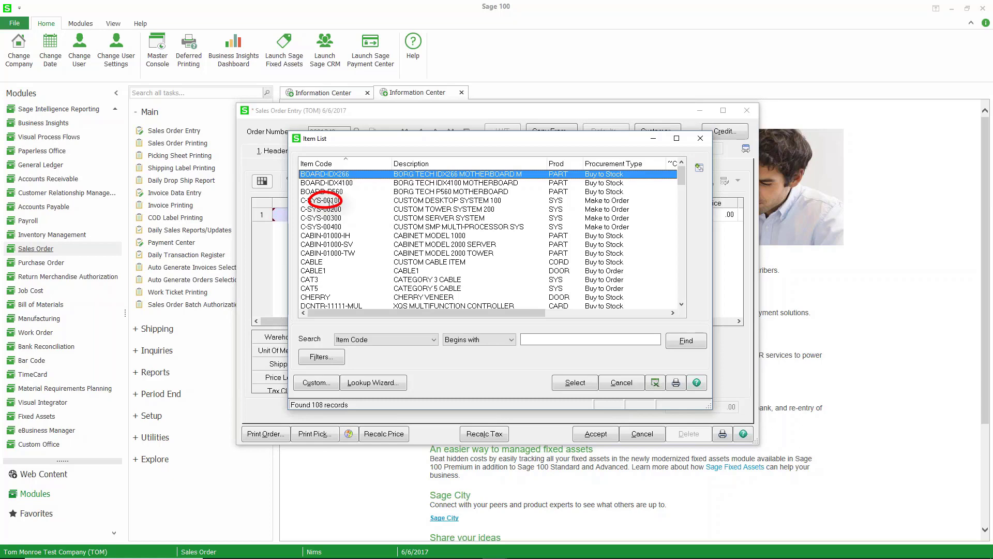
{"action": "double_click", "coordinate": [330, 201]}
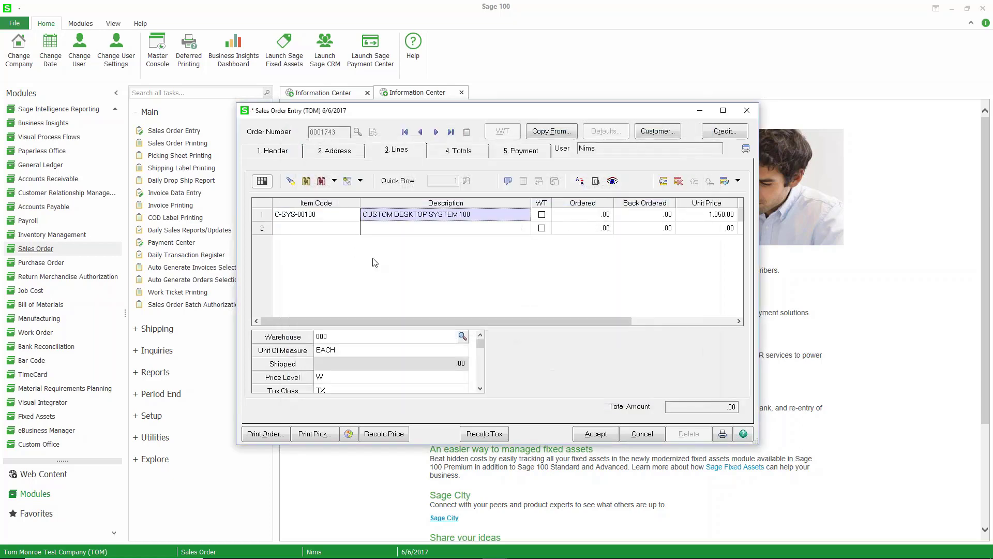
Step: Mark the C-SYS-00100 line for a work ticket, set the ordered quantity to 10 and complete the line
{"action": "left_click", "coordinate": [542, 215]}
{"action": "left_click", "coordinate": [574, 216]}
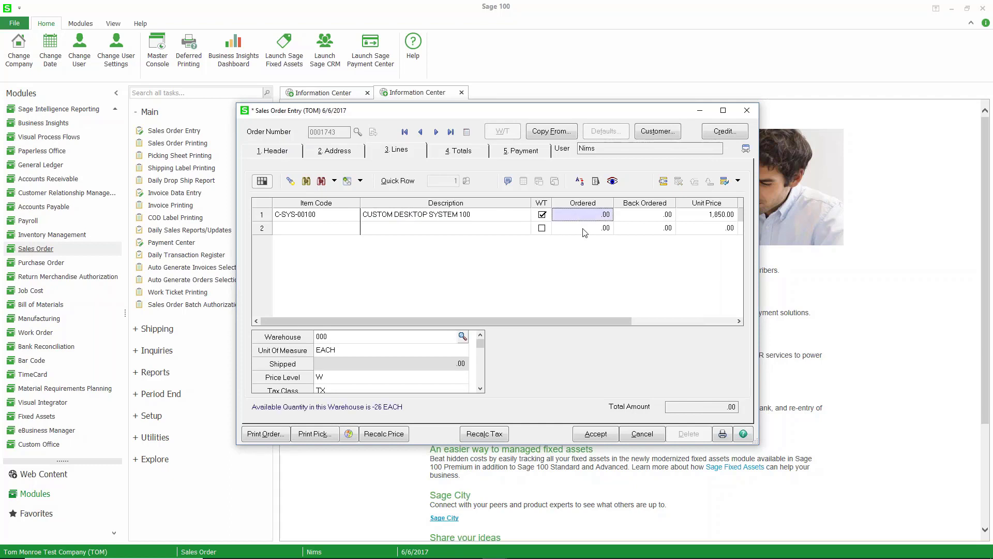
{"action": "type", "text": "10"}
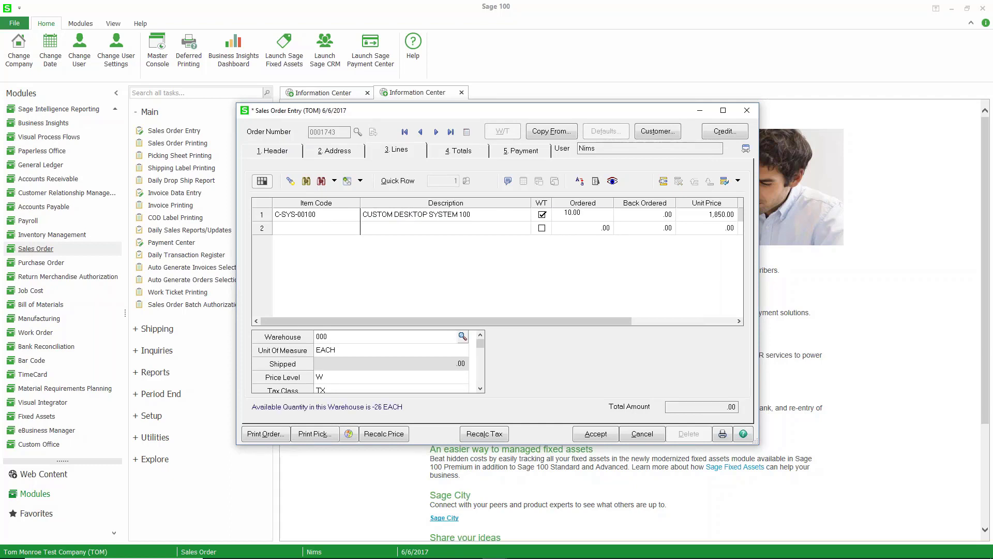
{"action": "key", "text": "Tab"}
{"action": "key", "text": "Tab"}
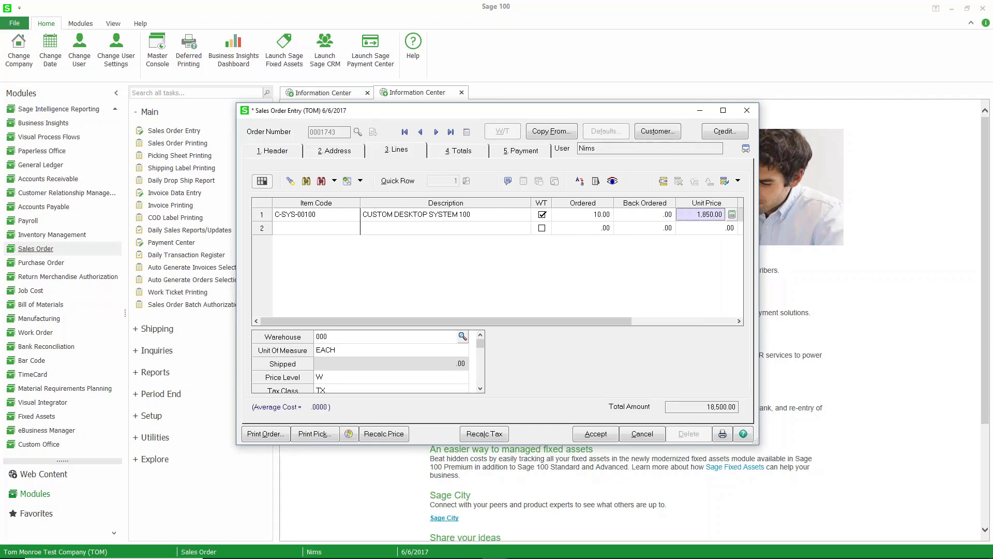
{"action": "key", "text": "Tab"}
{"action": "key", "text": "Tab"}
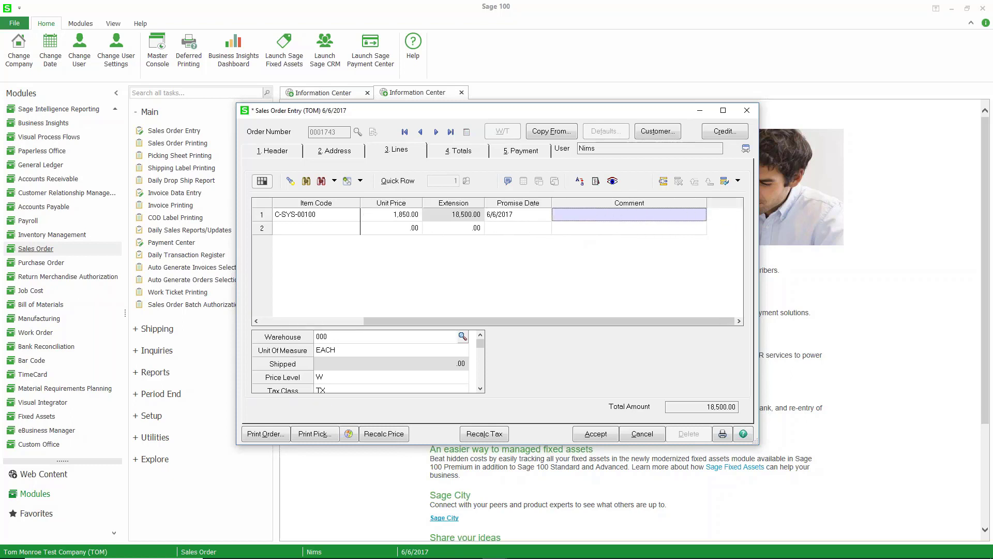
{"action": "key", "text": "Tab"}
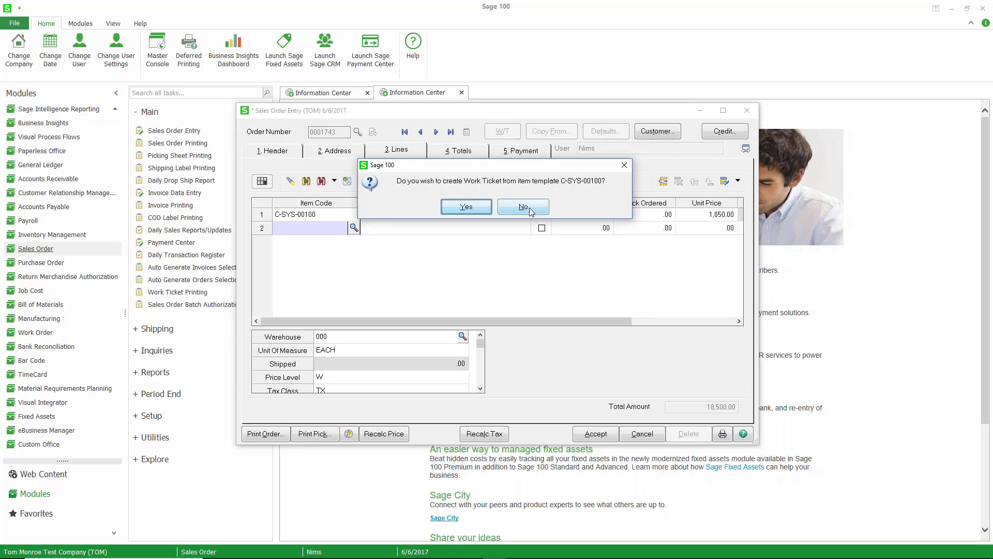
Step: Generate the work ticket from the C-SYS-00100 item template and open its step 010, Configure components, for editing
{"action": "left_click", "coordinate": [475, 208]}
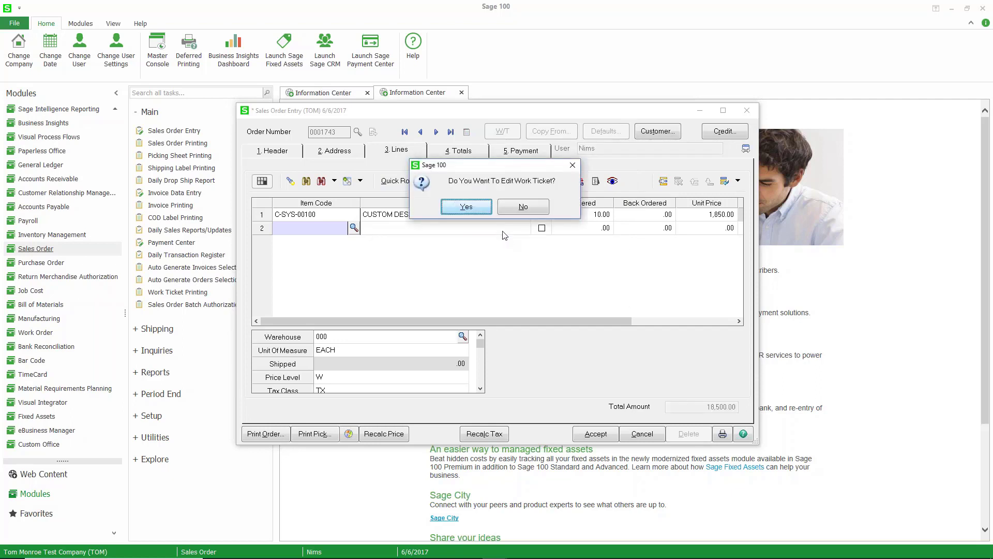
{"action": "left_click", "coordinate": [479, 207]}
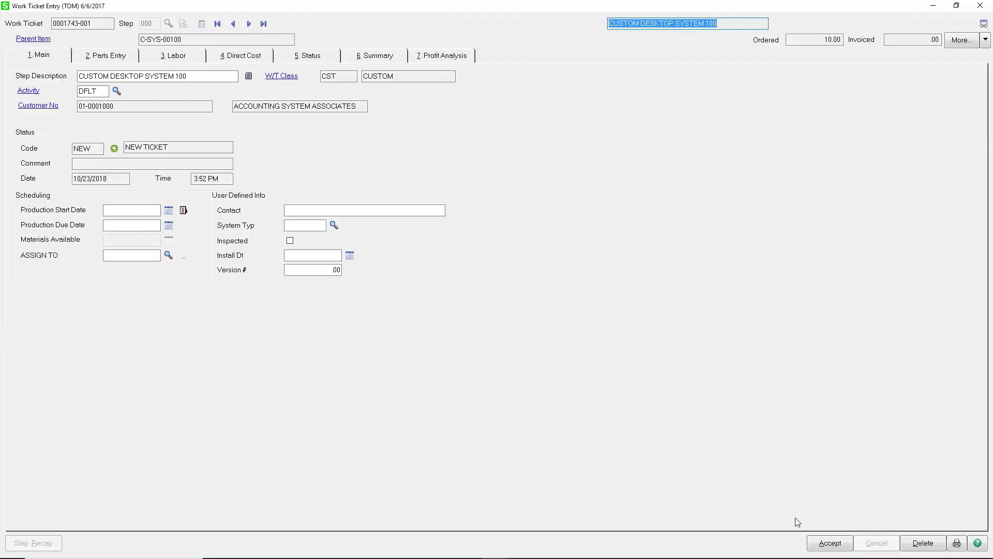
{"action": "left_click", "coordinate": [822, 545]}
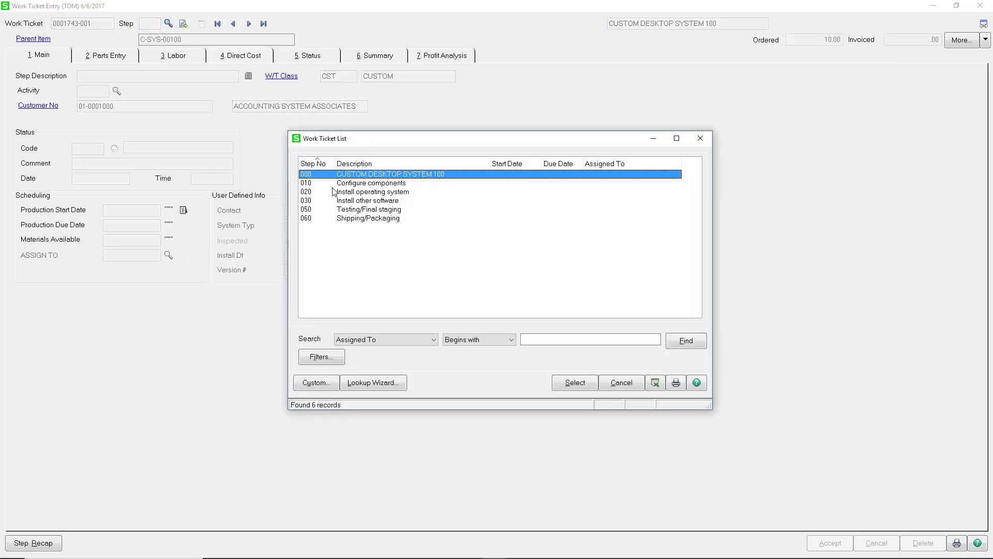
{"action": "double_click", "coordinate": [342, 184]}
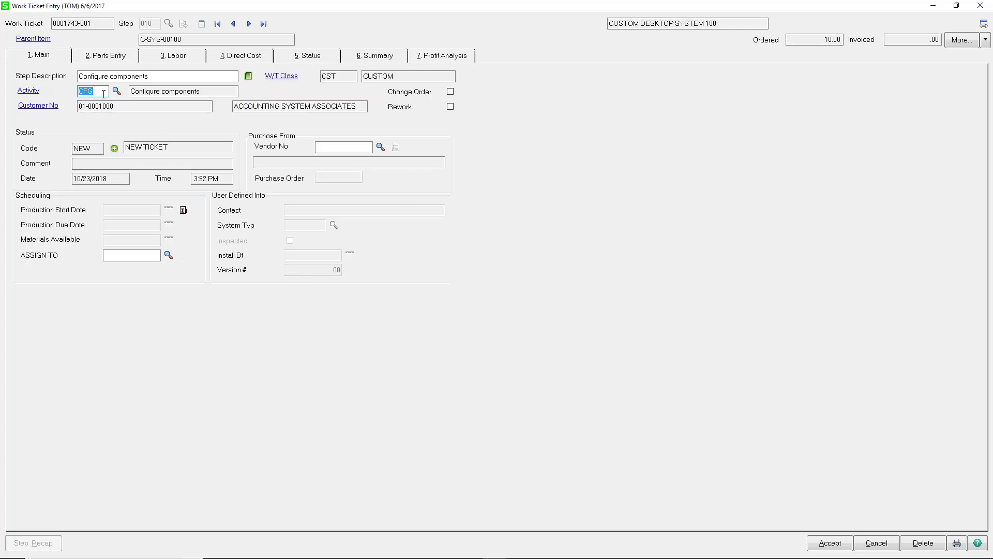
Step: Review the parts required for step 010 and its budgeted hours, labor and material costs
{"action": "left_click", "coordinate": [129, 59]}
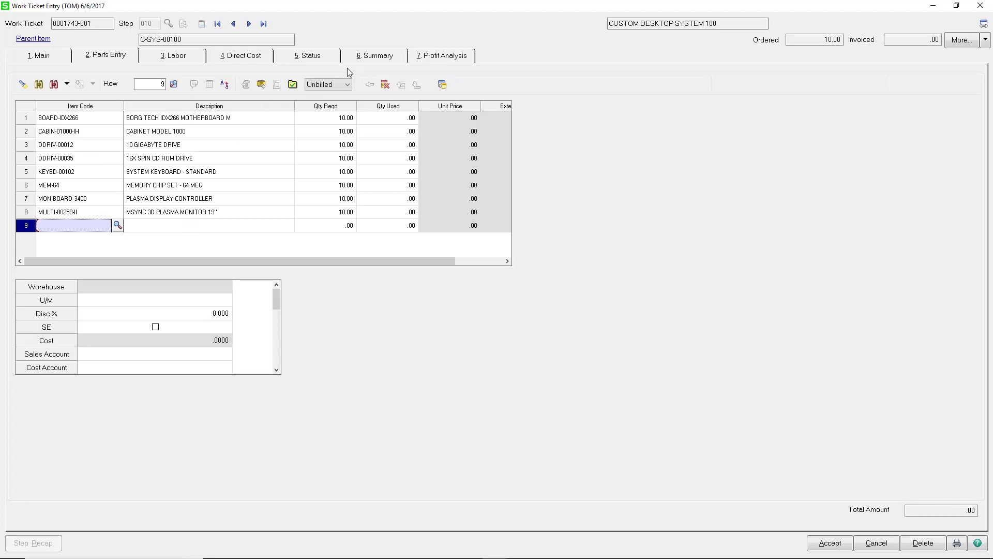
{"action": "left_click", "coordinate": [364, 57]}
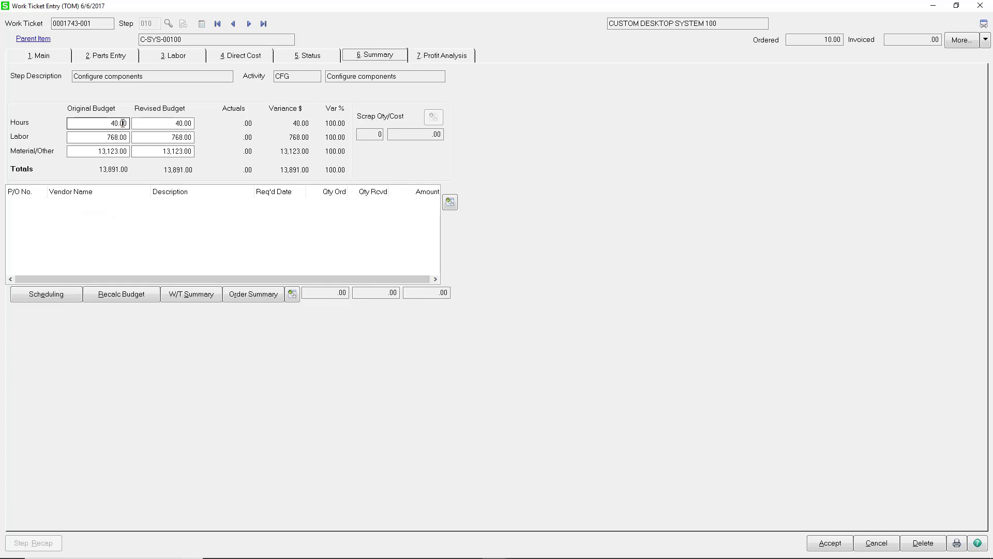
{"action": "left_click", "coordinate": [105, 135]}
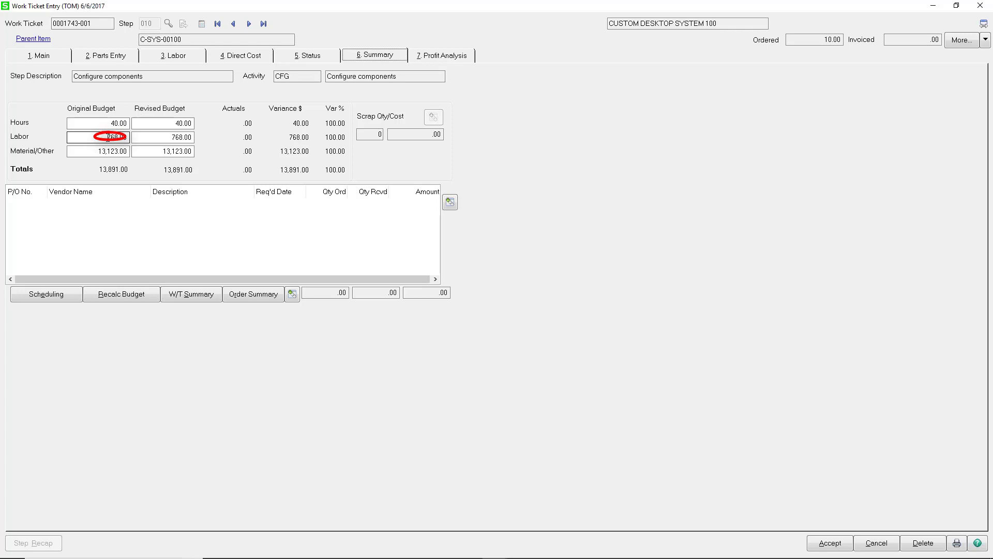
{"action": "left_click", "coordinate": [100, 153]}
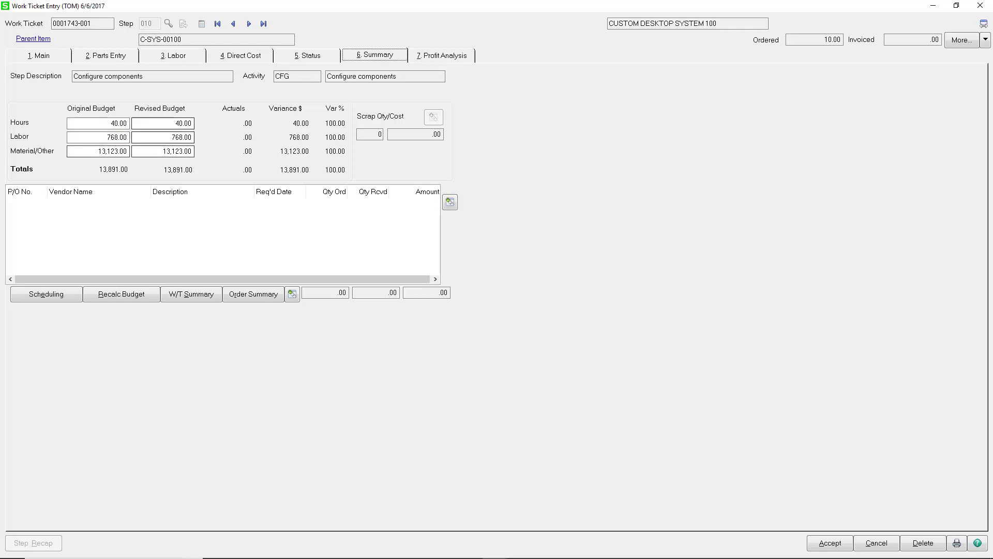
Step: Delete the MULTI-80259-II monitor line from step 010's parts and recalculate the step's budget
{"action": "left_click", "coordinate": [132, 57]}
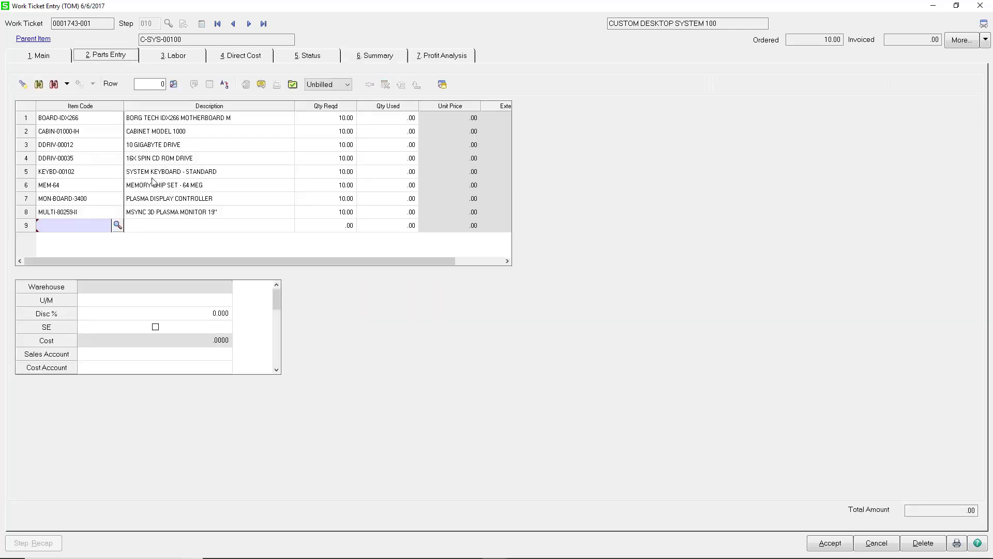
{"action": "left_click", "coordinate": [79, 214]}
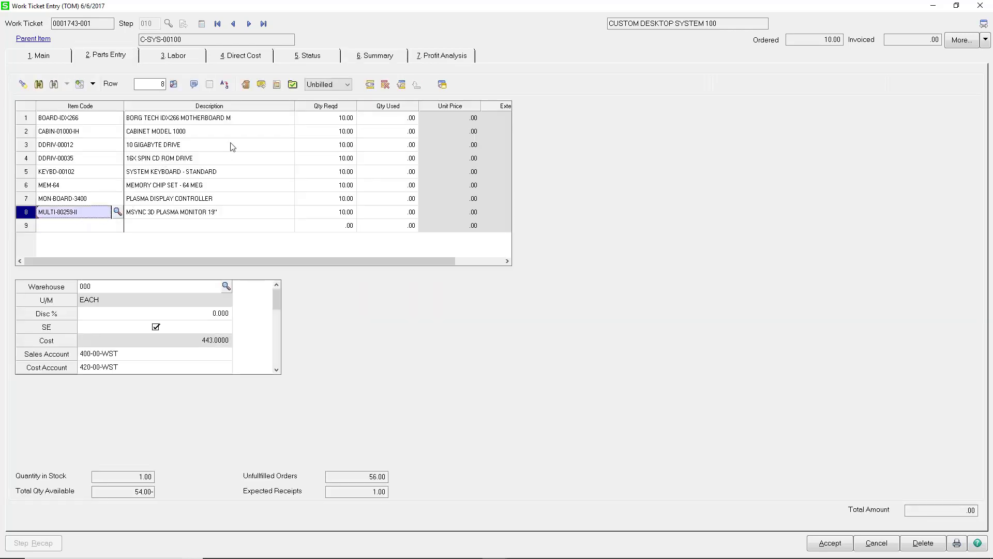
{"action": "left_click", "coordinate": [385, 85]}
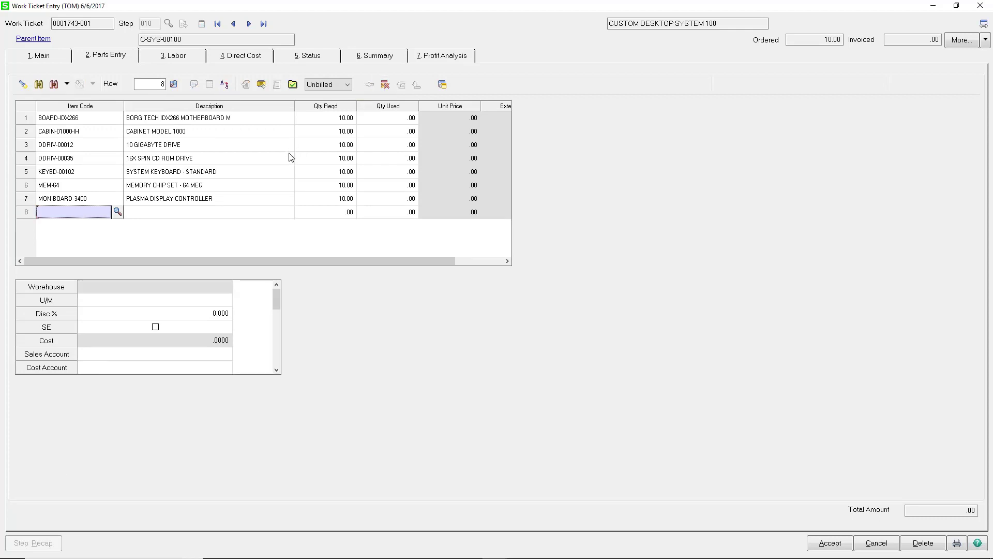
{"action": "left_click", "coordinate": [371, 57]}
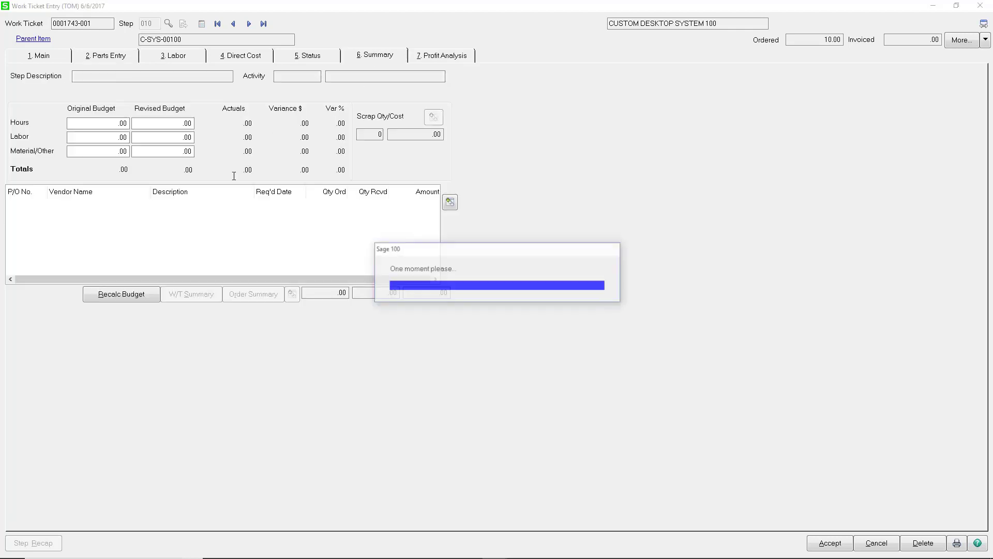
{"action": "left_click", "coordinate": [121, 295]}
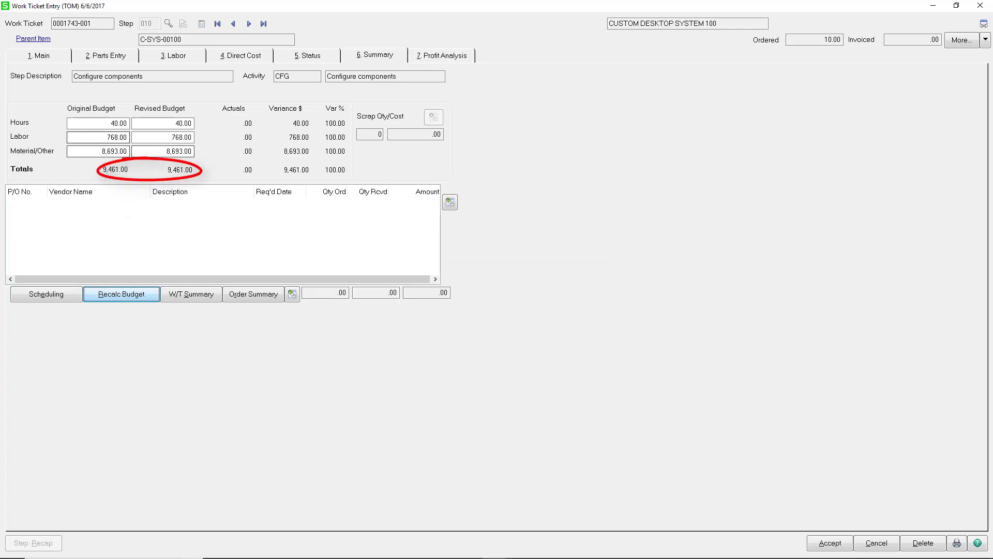
Step: Set step 010's original budget hours to 39 and view the step's profit analysis
{"action": "left_click_drag", "start_coordinate": [107, 124], "coordinate": [137, 123]}
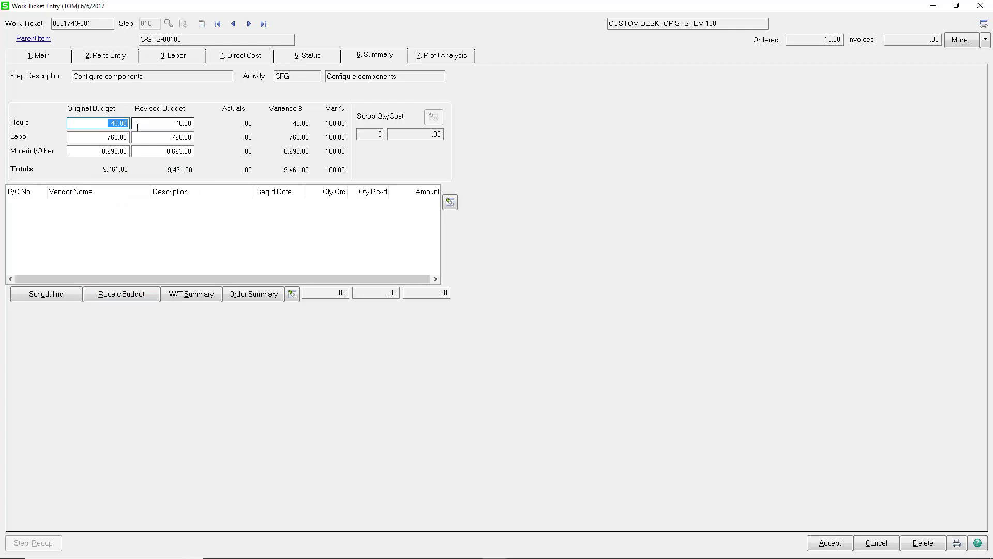
{"action": "type", "text": "39"}
{"action": "key", "text": "Tab"}
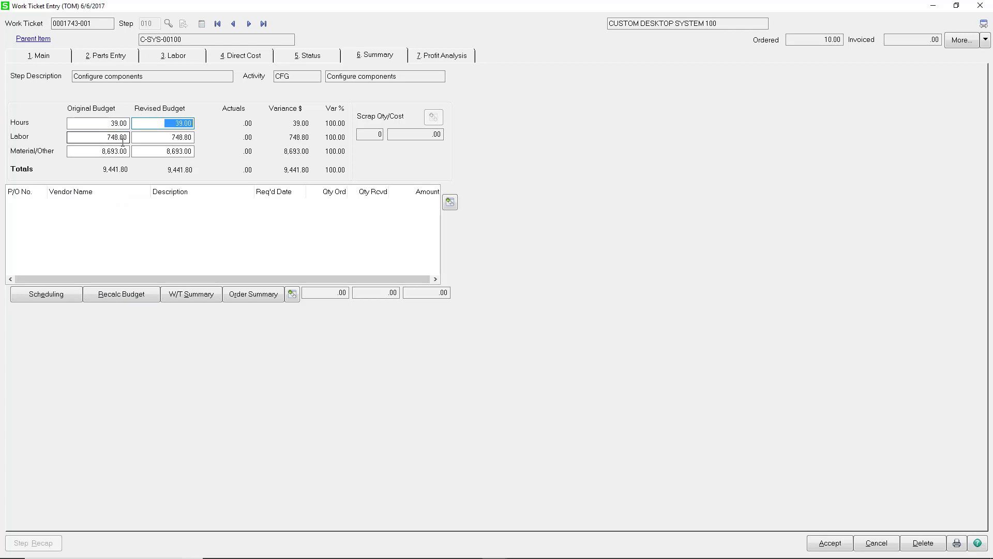
{"action": "left_click", "coordinate": [436, 57]}
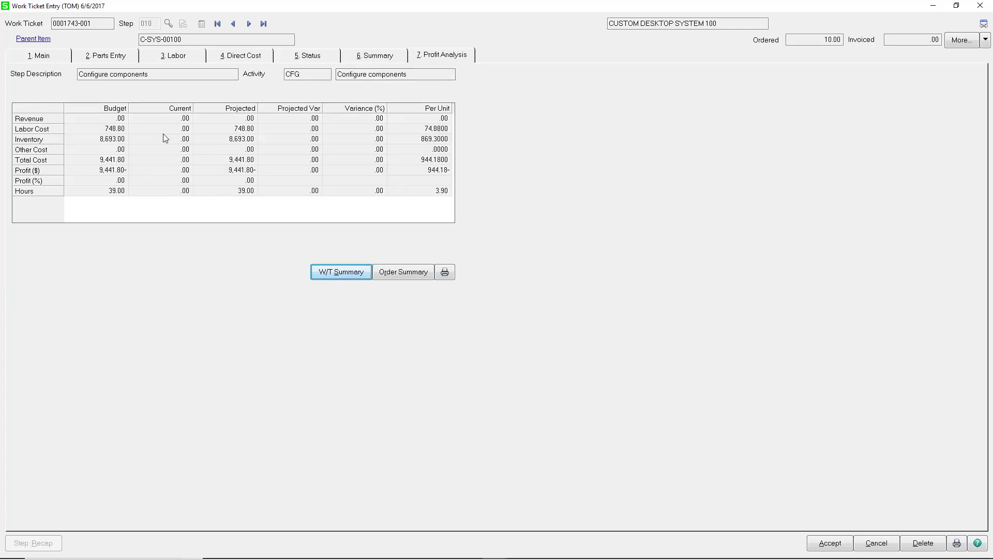